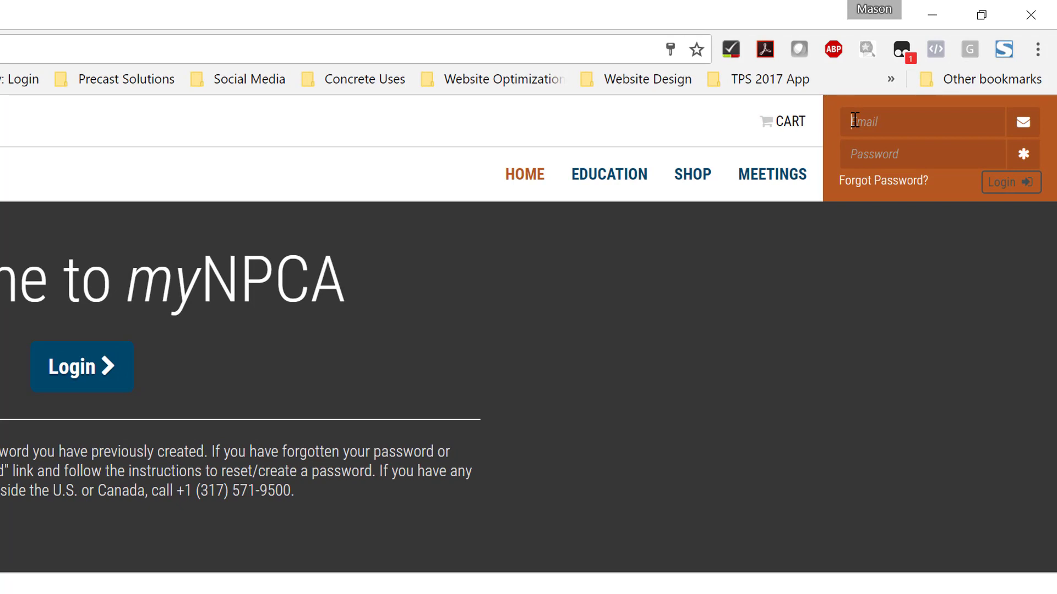
Log in to the myNPCA member portal with the account e-mail and password.
left_click(855, 120)
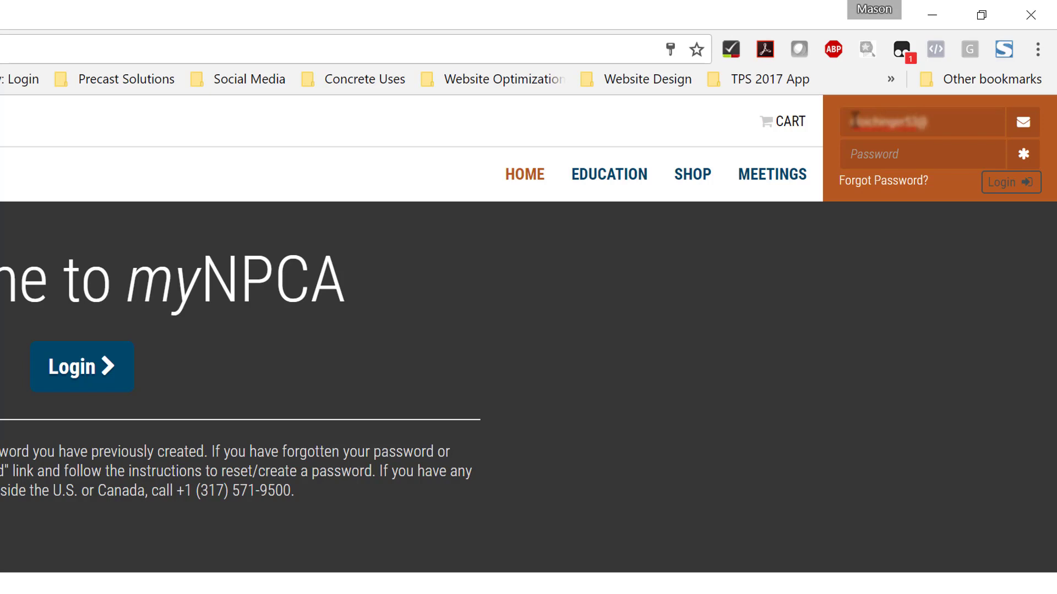
key("Tab")
type("***")
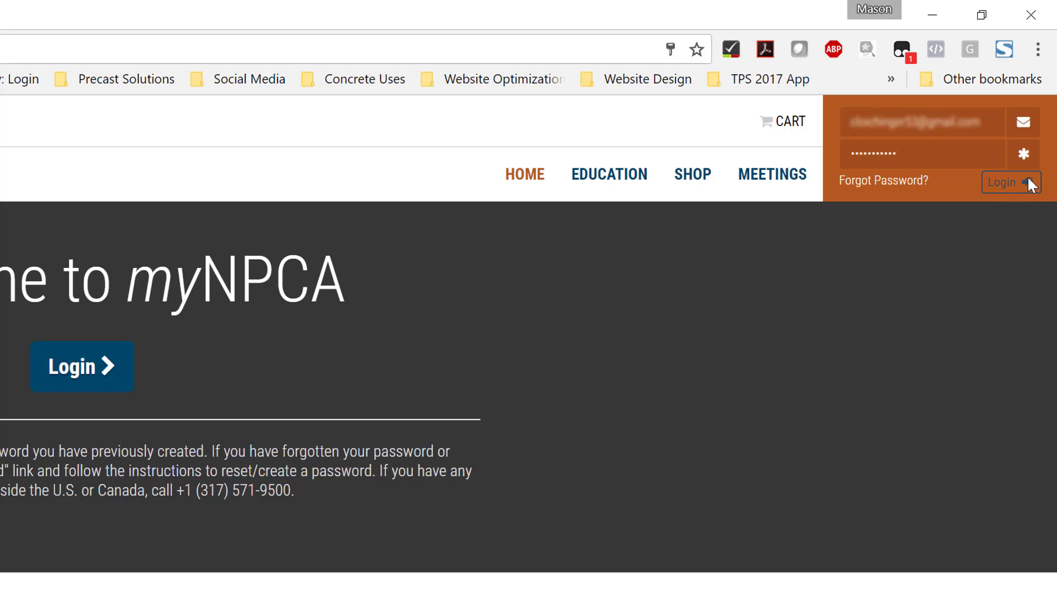
left_click(988, 182)
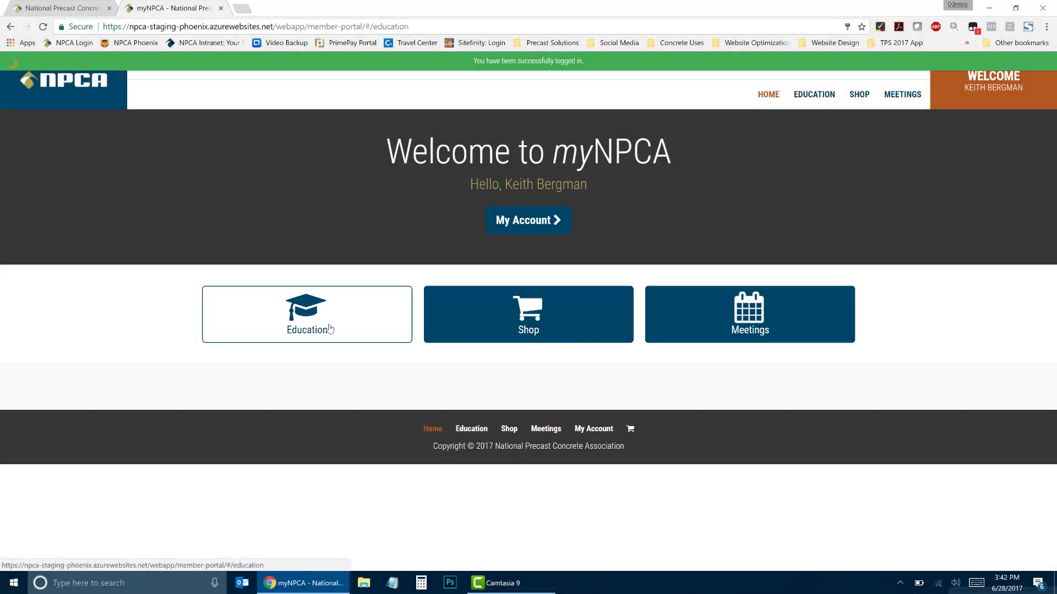
Go to Education, then Class Catalog, and open the purchase page for PQS Level I (PQSI).
left_click(332, 336)
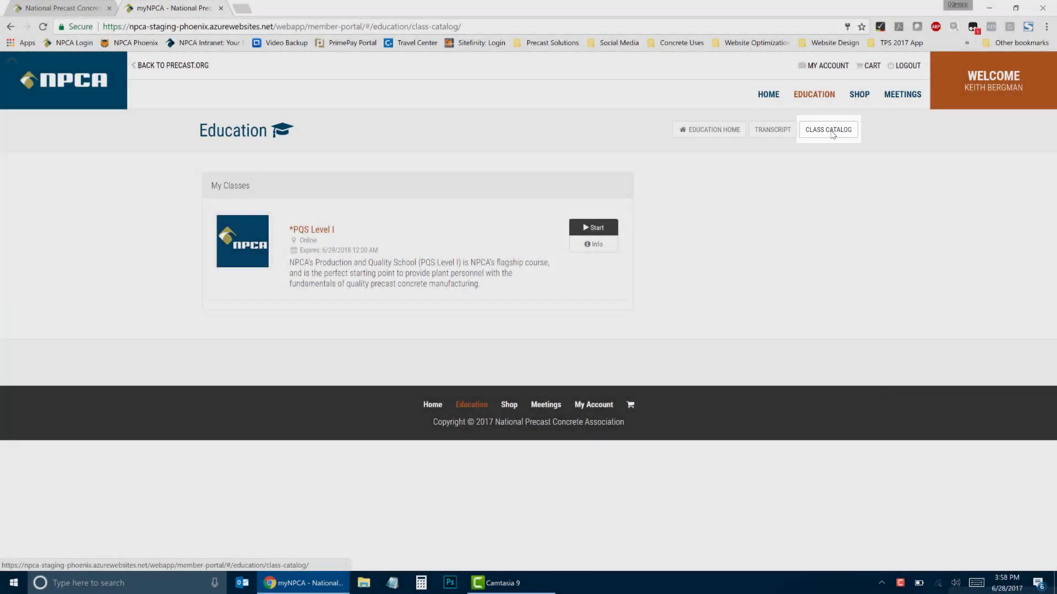
left_click(831, 134)
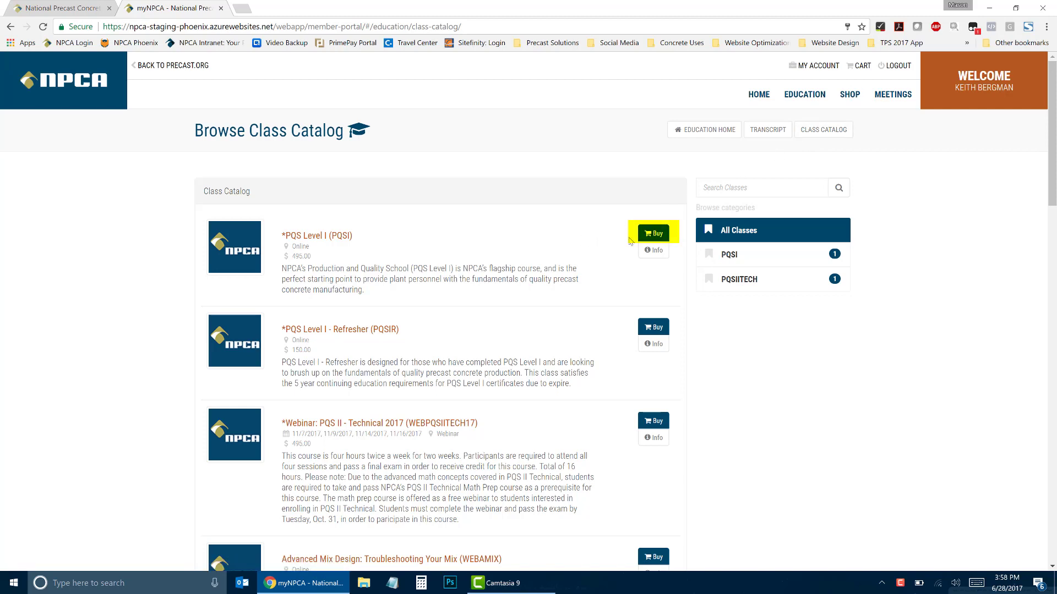
left_click(656, 235)
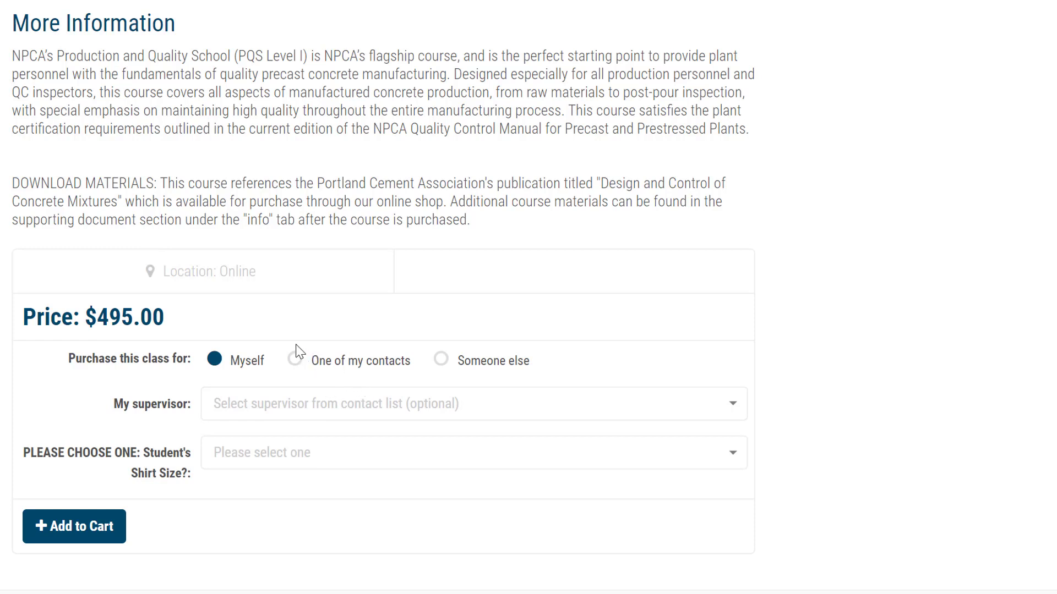
Buy the class for 'One of my contacts' and select a company contact as the student.
left_click(300, 362)
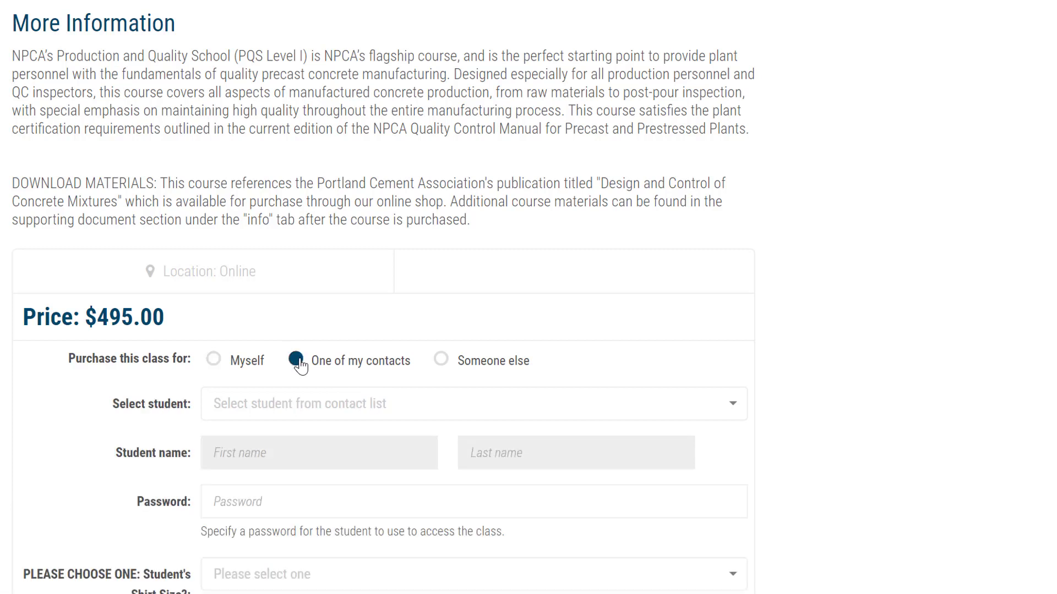
left_click(223, 408)
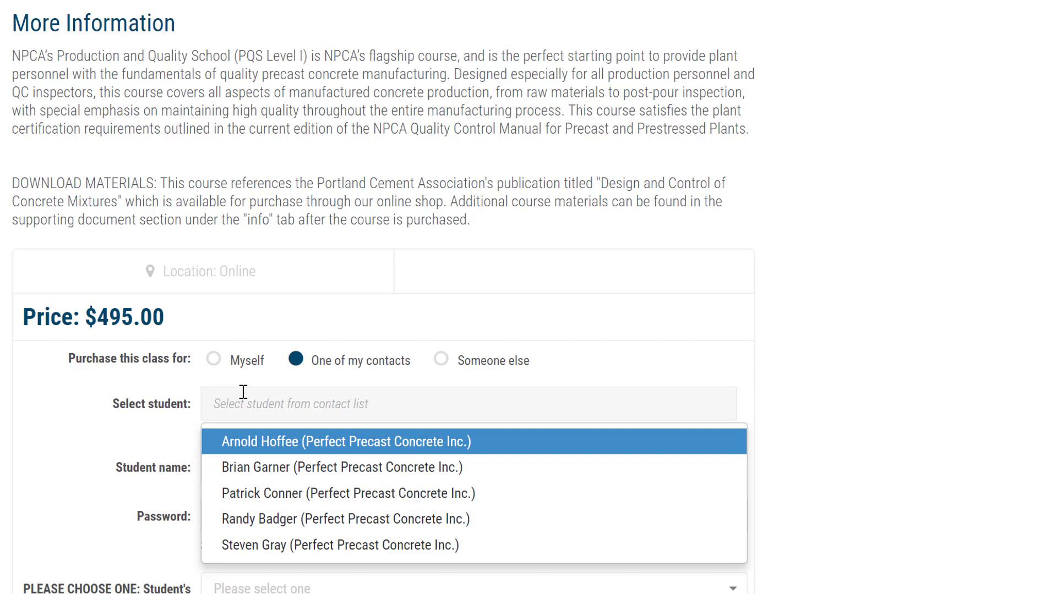
left_click(262, 493)
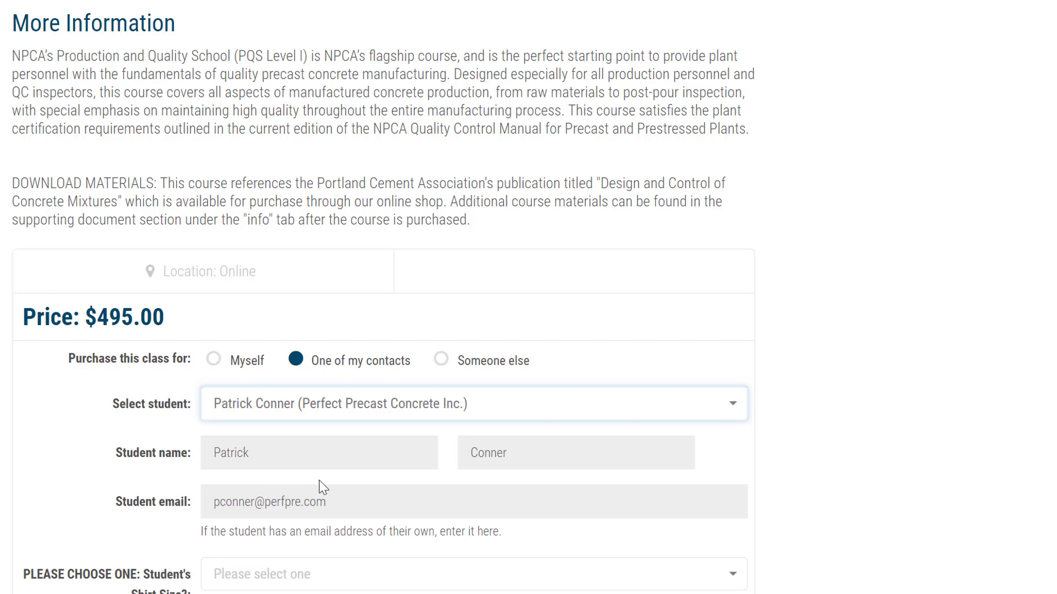
Pick a different contact as the student and enter a class password for them.
left_click(729, 405)
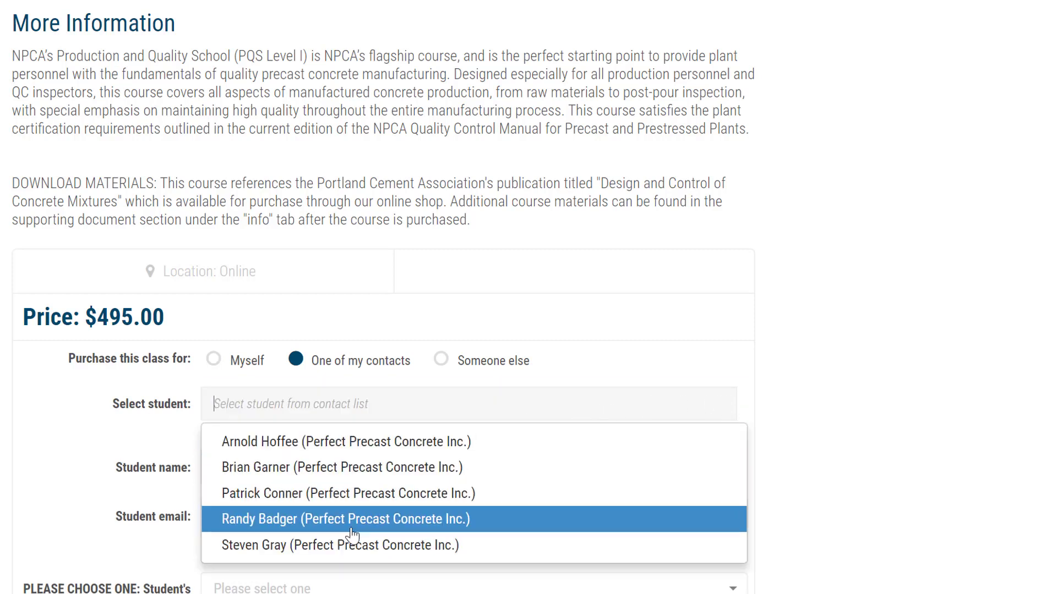
left_click(357, 546)
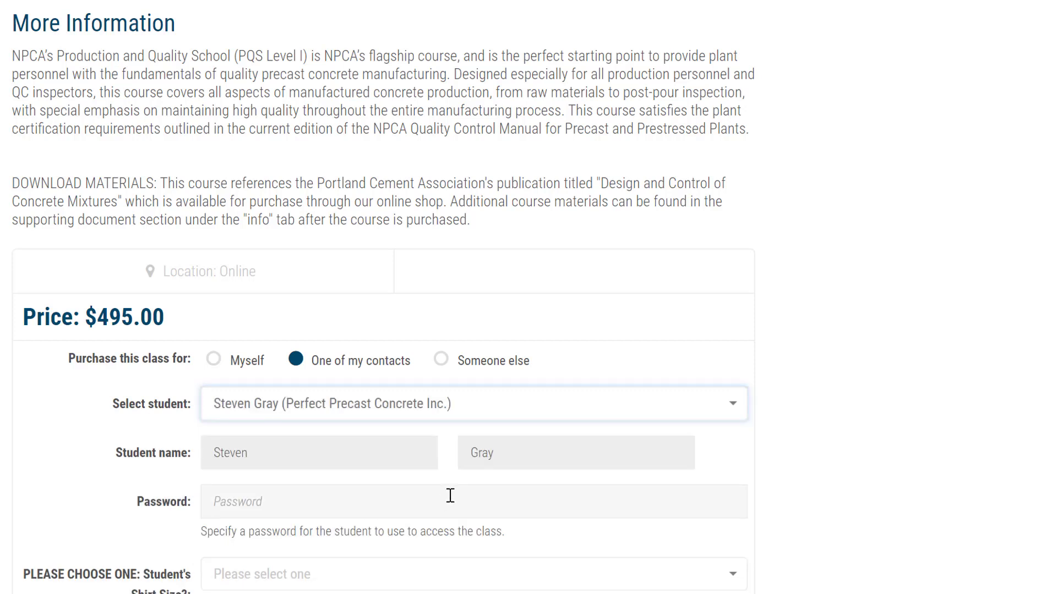
left_click(264, 501)
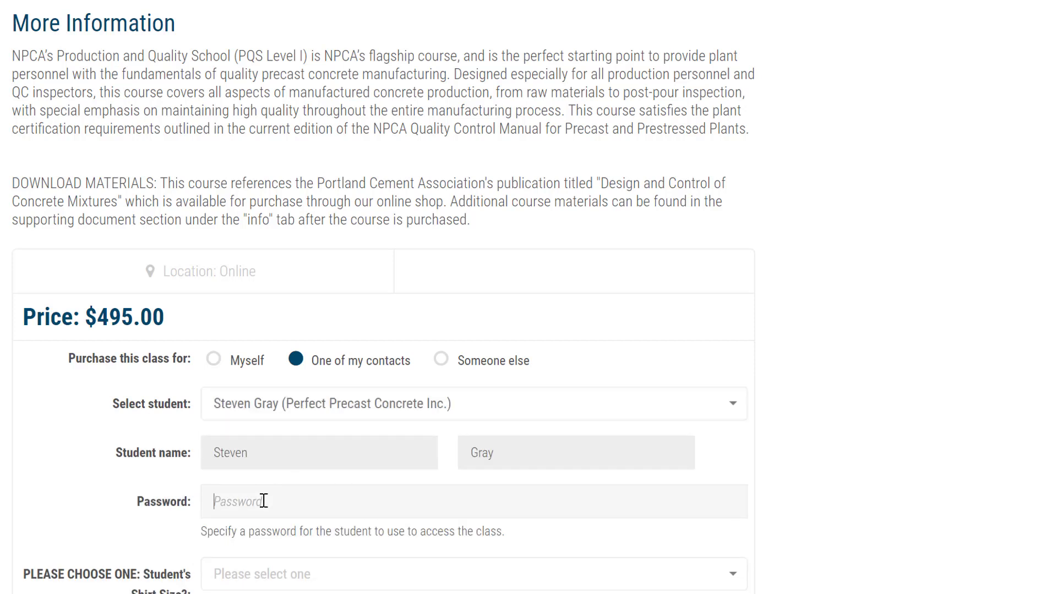
Switch the PQSI purchase to 'Someone else' instead of a contact.
left_click(305, 365)
left_click(443, 361)
left_click(229, 417)
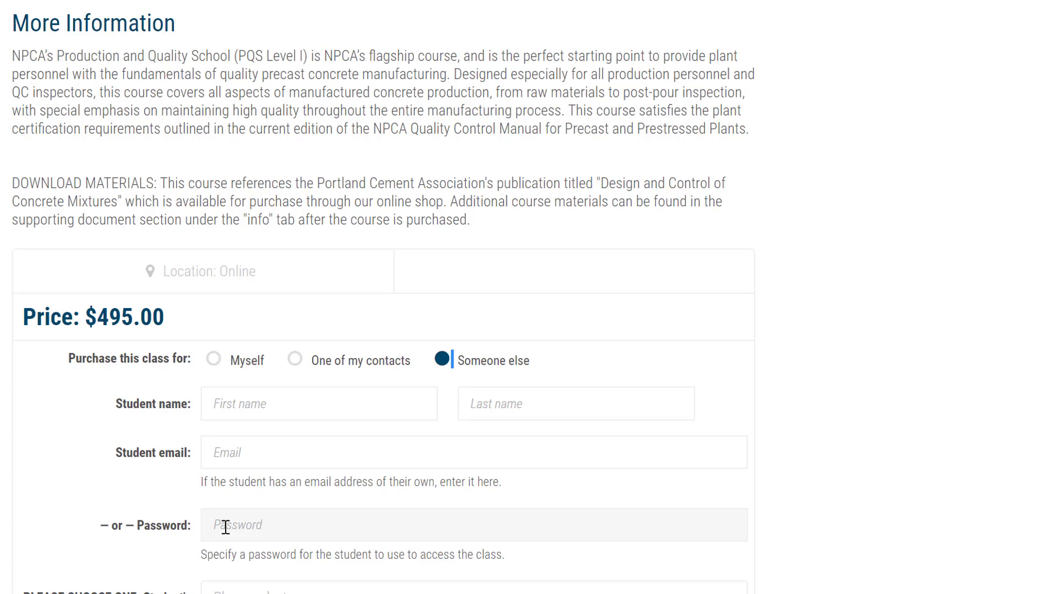
Enter the student's first and last name, a class password, and shirt size Large.
left_click(260, 403)
key("Tab")
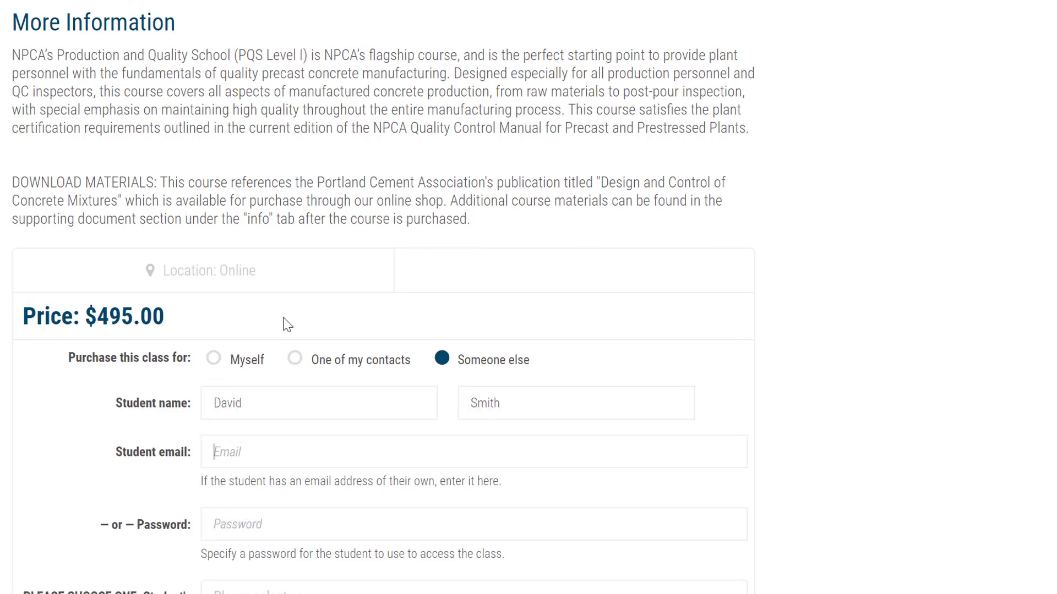
key("Tab")
key("Tab")
scroll(283, 323, "down", 2)
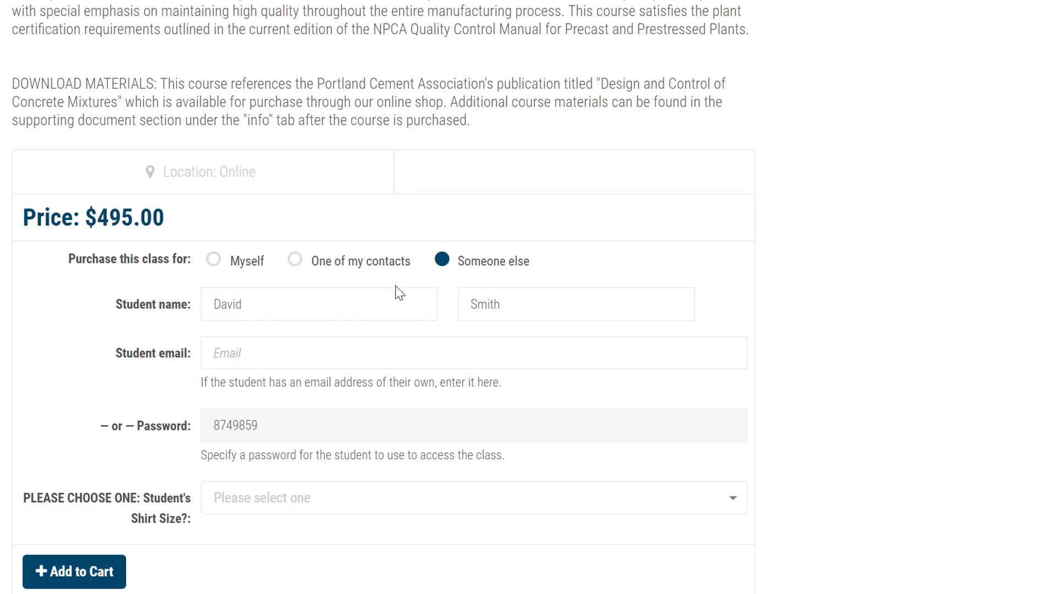
left_click(219, 519)
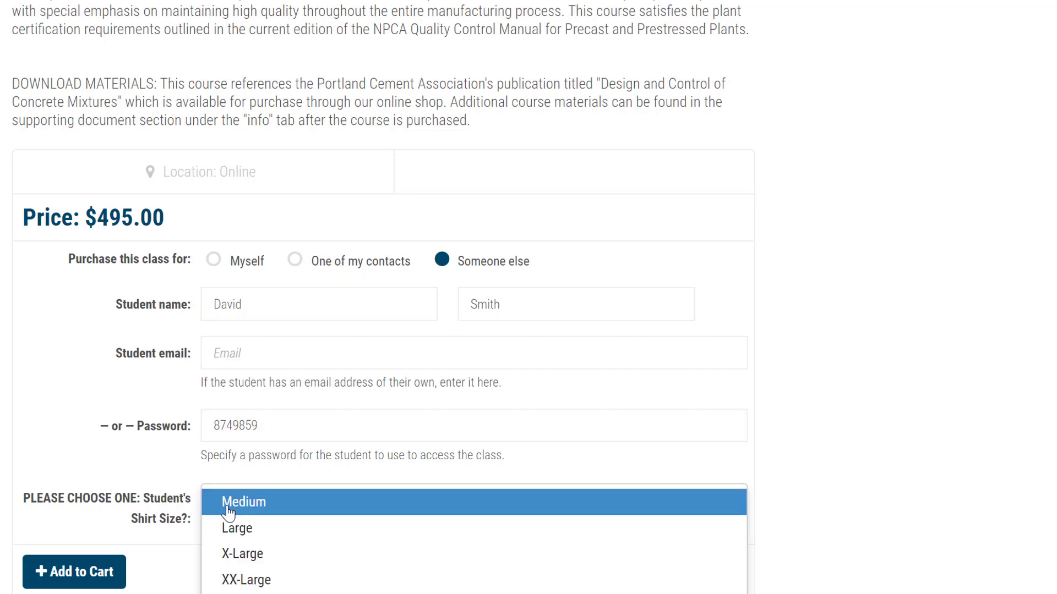
left_click(242, 534)
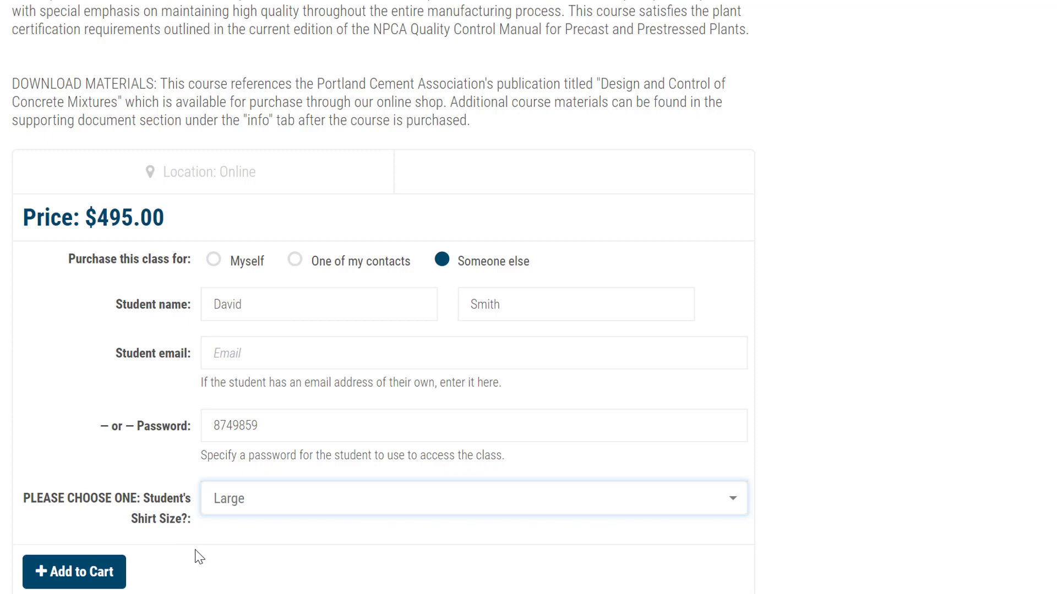
Add the PQSI class to the cart and open the cart to check out.
left_click(82, 573)
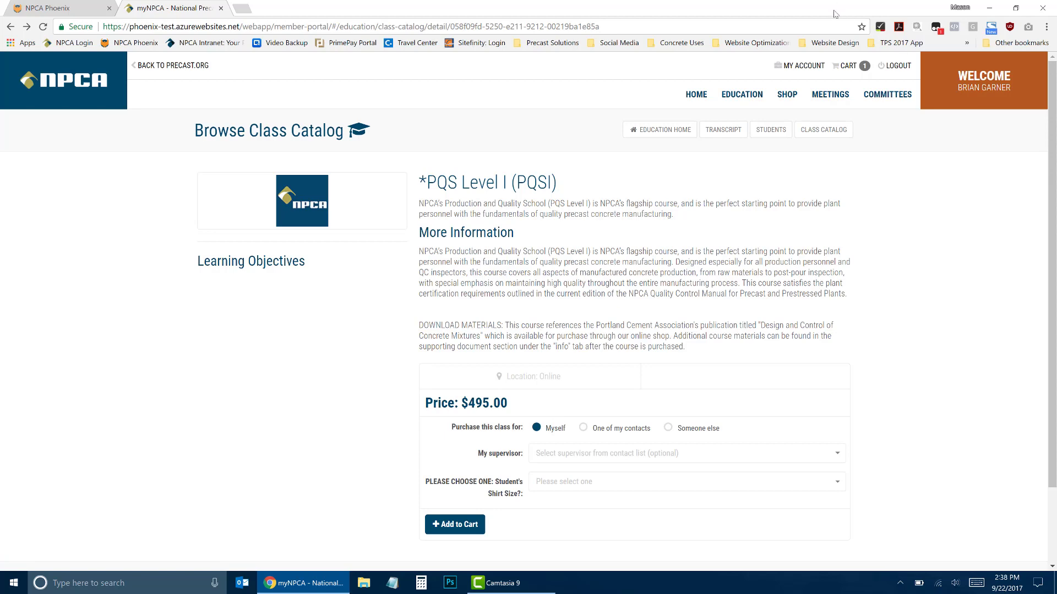
left_click(864, 66)
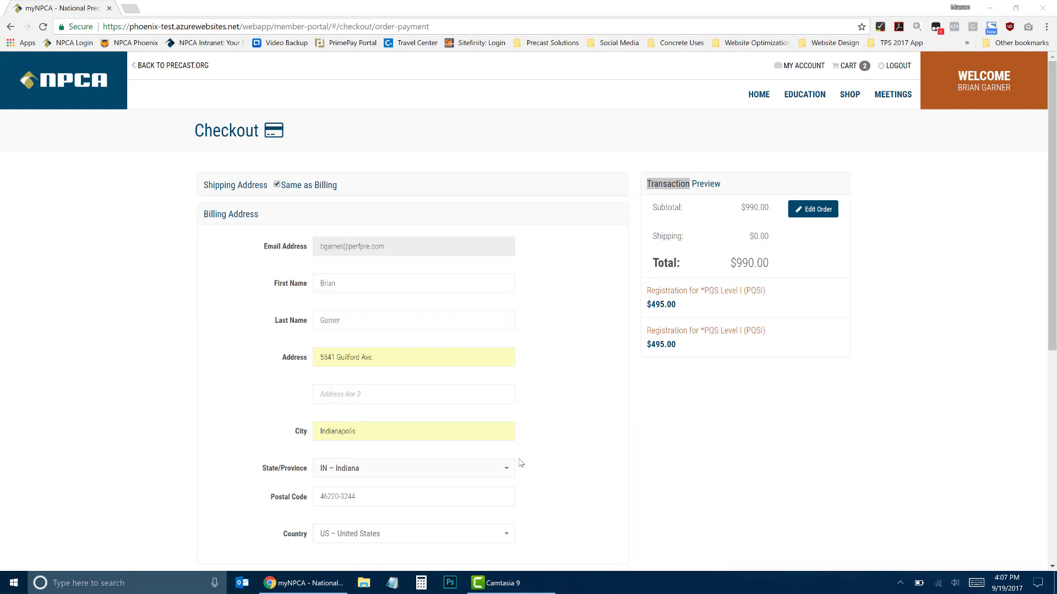
Scroll to the Payment section and place the $990.00 order.
scroll(521, 464, "down", 5)
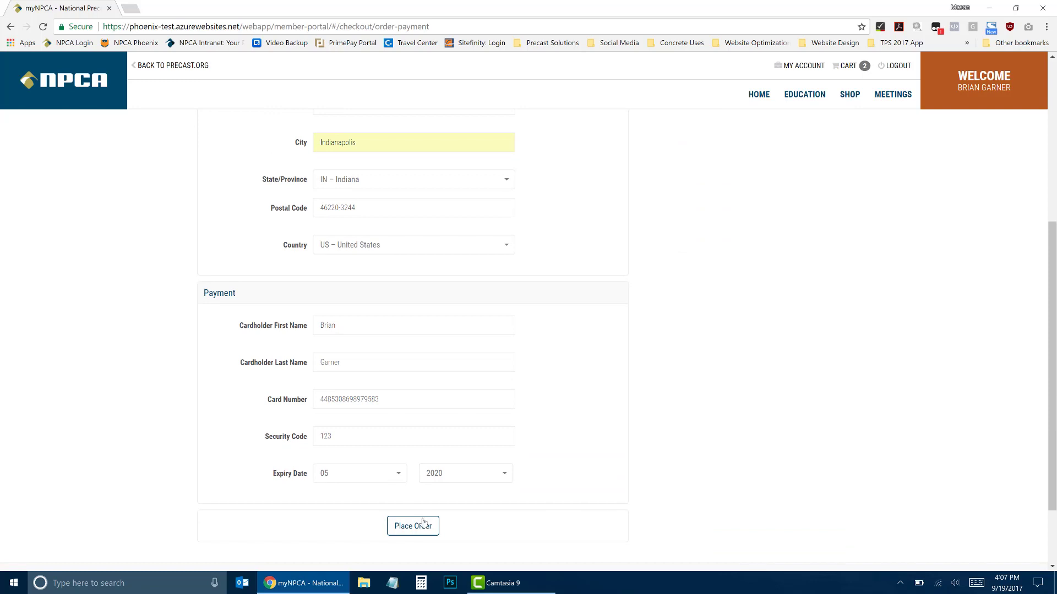
left_click(423, 524)
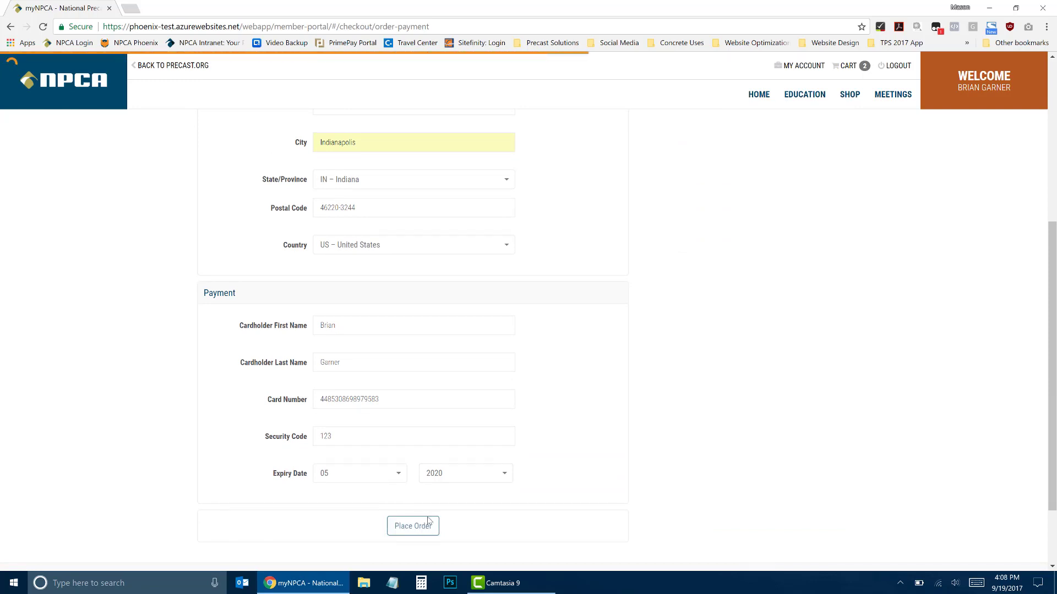